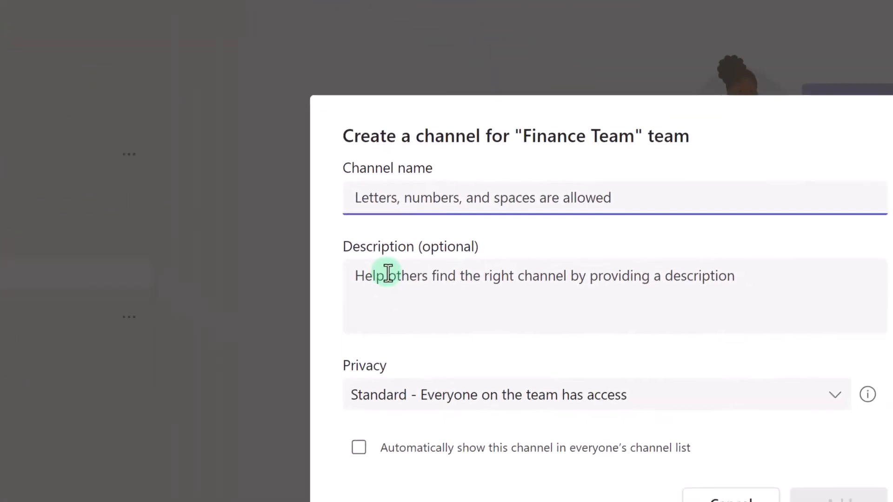
Name the Finance Team's new channel "Finance Webinars" and describe it as "To discuss finance webinars"
type("Finance")
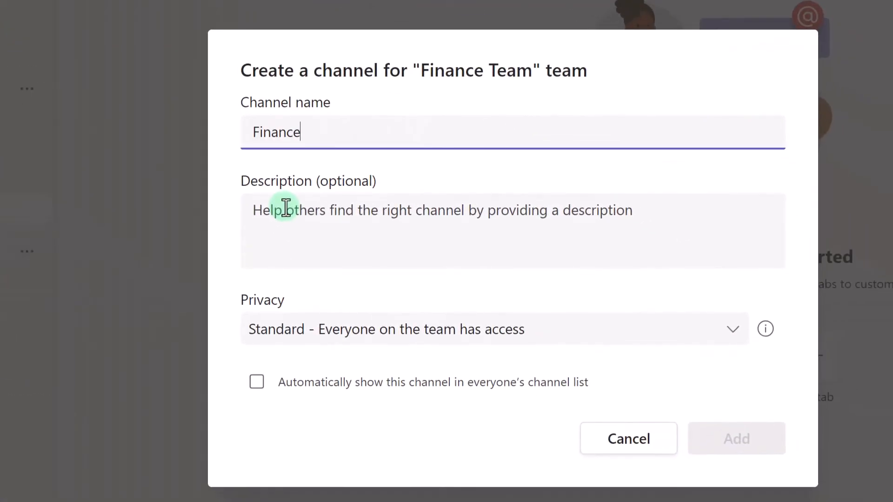
type(" Webinars")
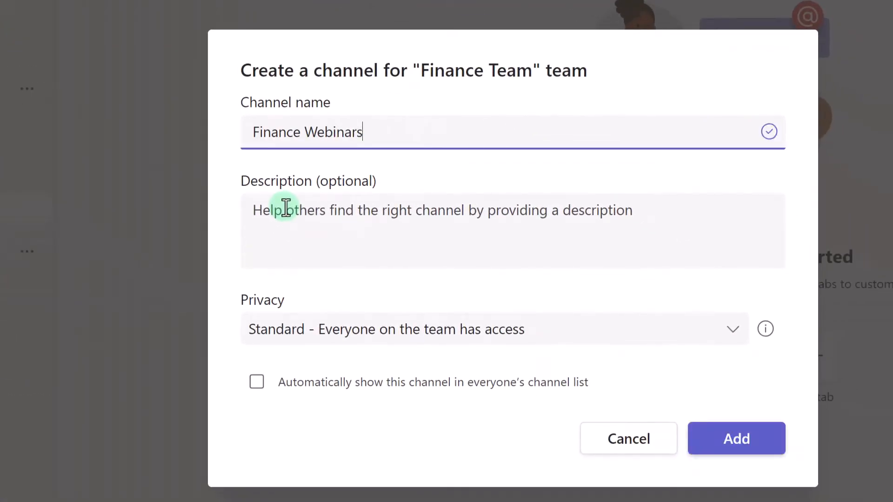
left_click(285, 208)
type("To disc")
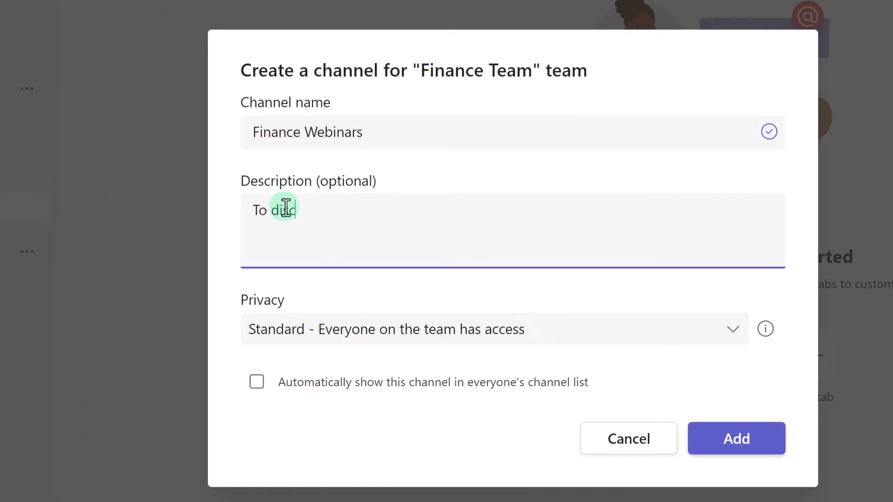
type("uss finance webinars")
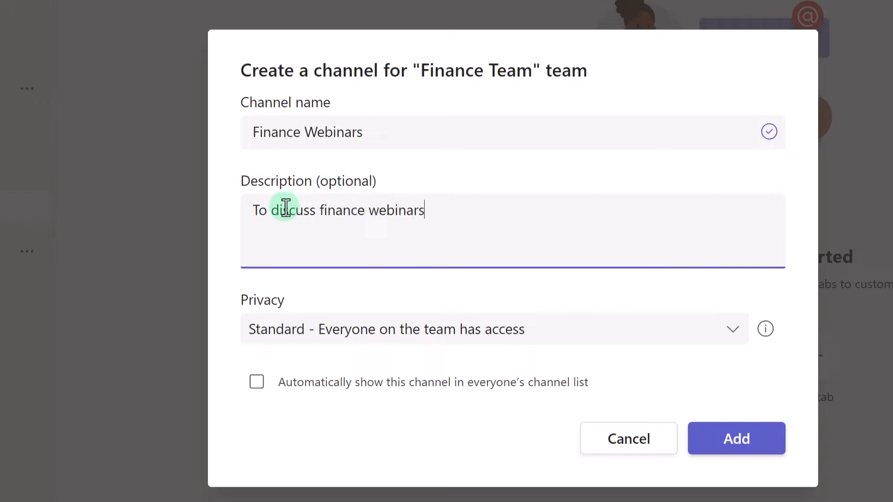
Set the channel's privacy to Shared, turn off sharing it with everyone on the team, and create the channel
left_click(733, 331)
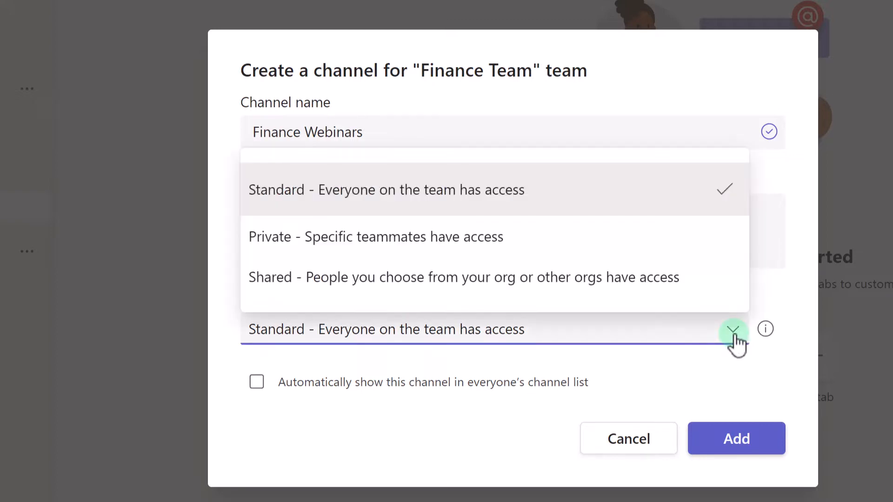
left_click(295, 293)
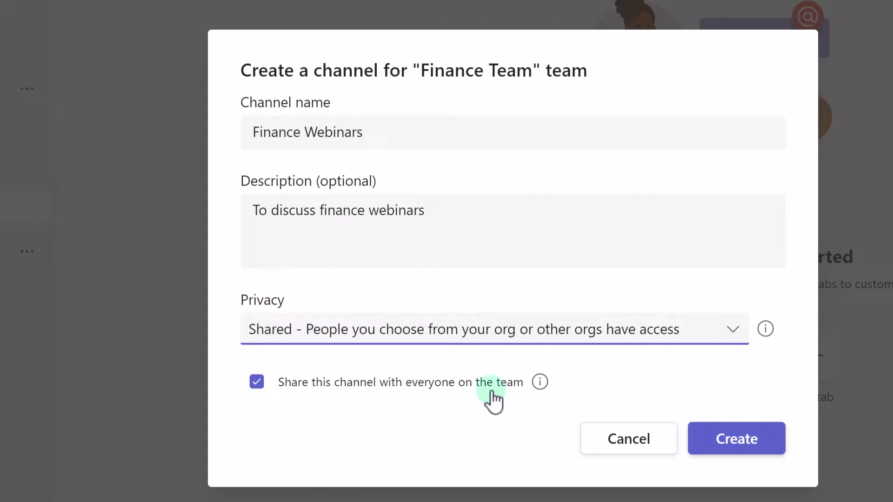
mouse_move(535, 391)
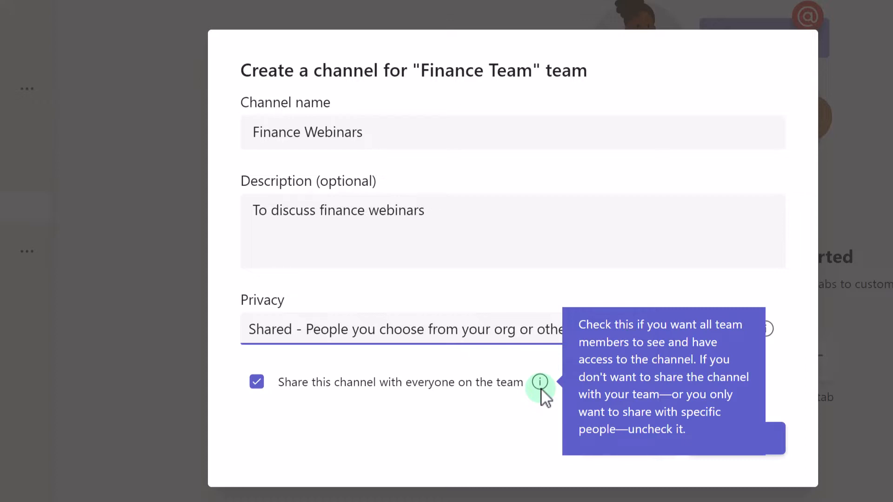
left_click(257, 383)
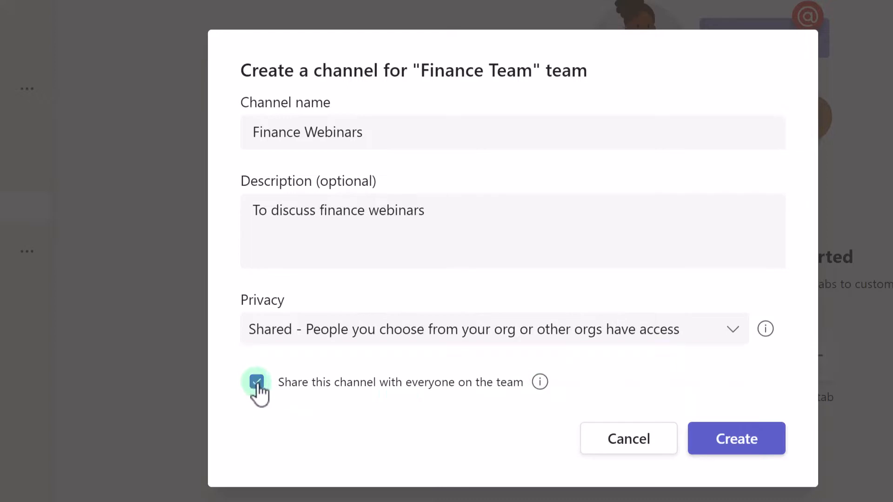
left_click(257, 383)
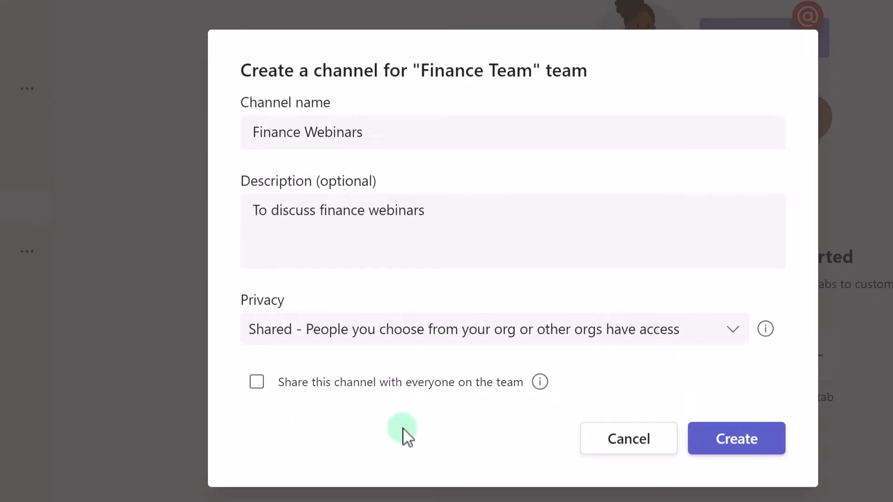
left_click(744, 460)
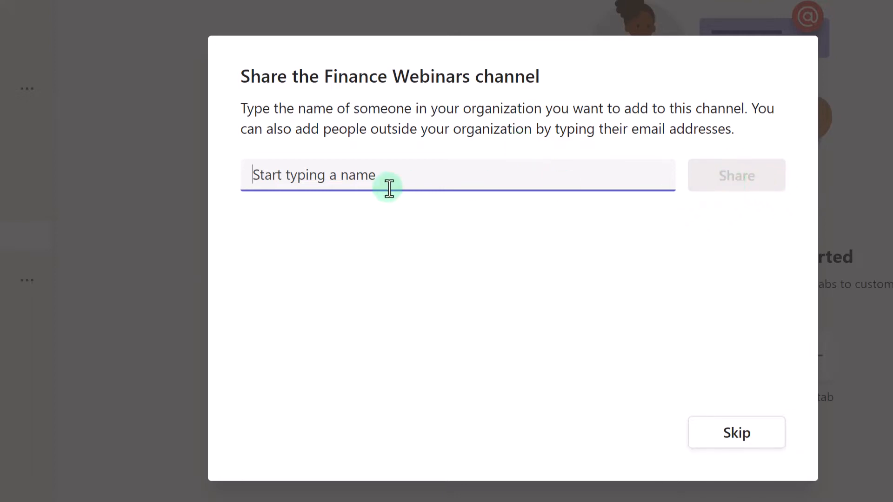
Share the Finance Webinars channel with the HR Manager as a Member and finish the sharing dialog
type("di")
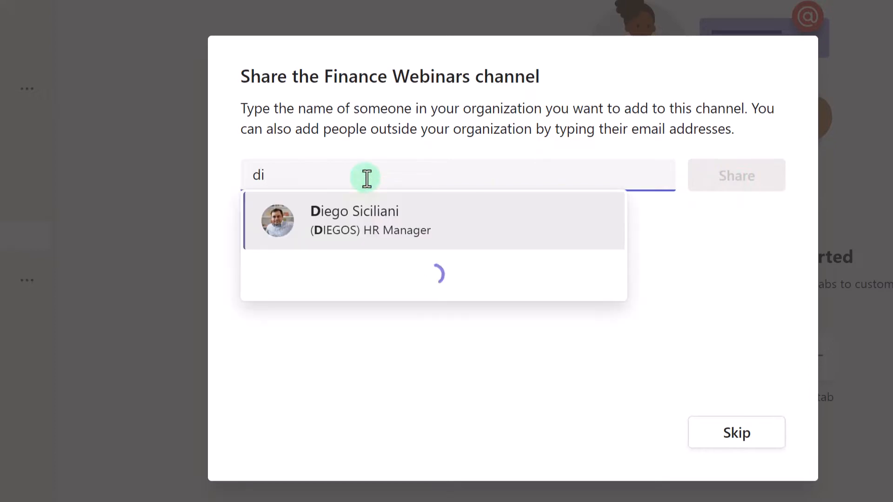
left_click(373, 224)
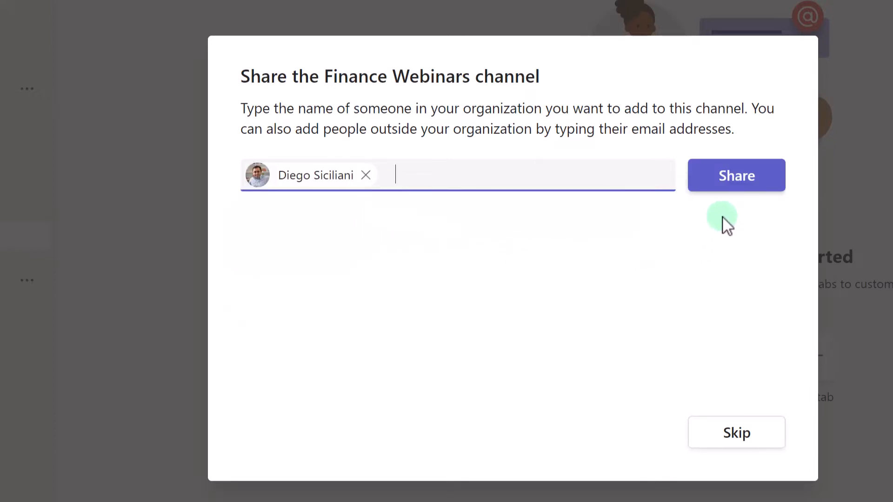
left_click(736, 186)
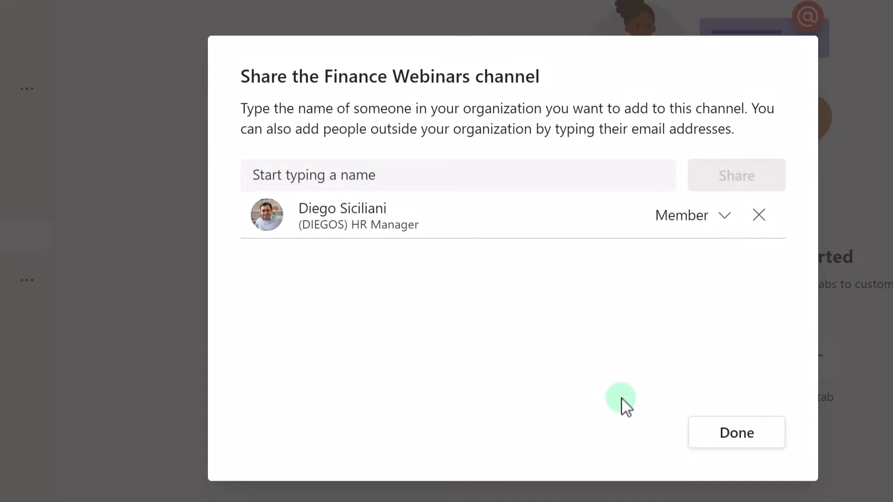
left_click(723, 218)
left_click(724, 217)
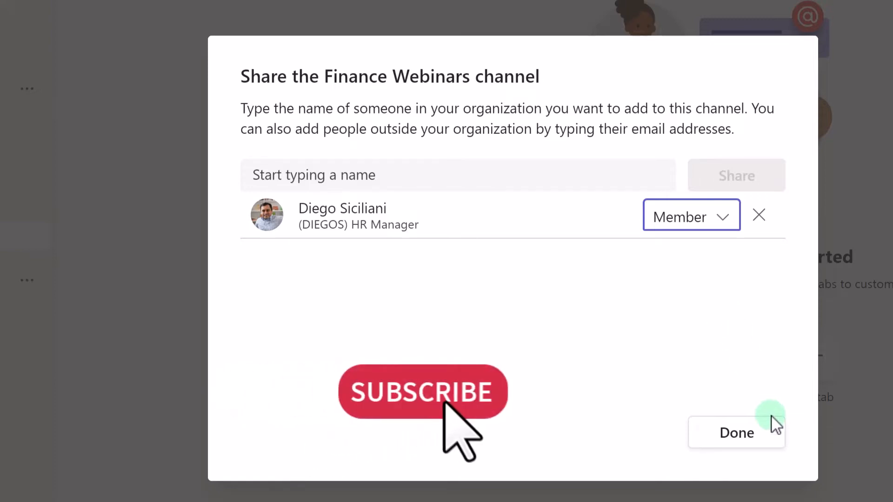
left_click(745, 446)
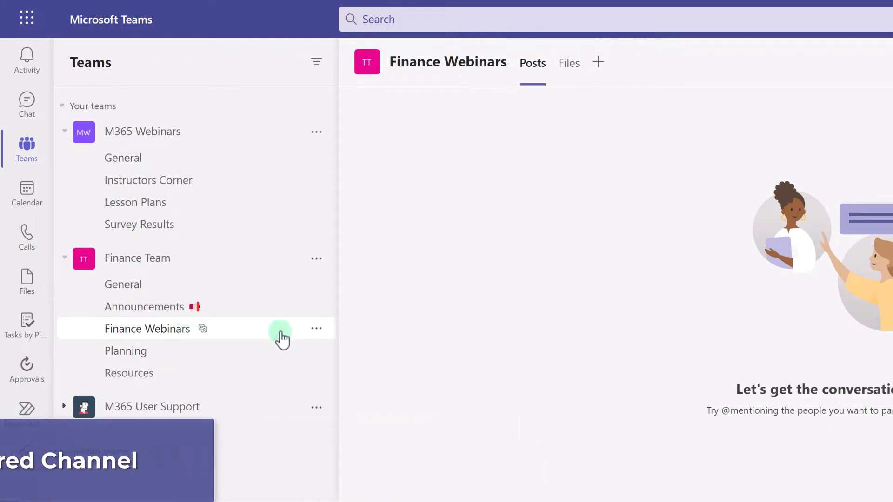
Open the management page of the Finance Webinars channel and review its sharing options
left_click(317, 329)
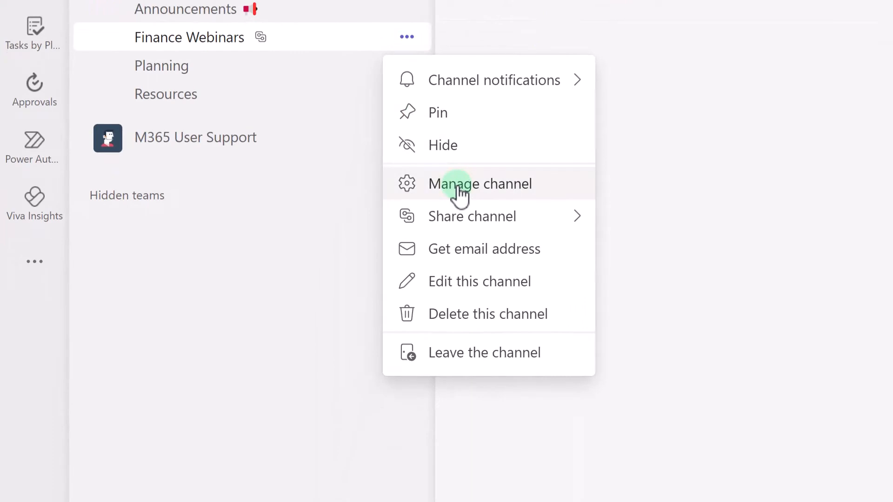
left_click(458, 186)
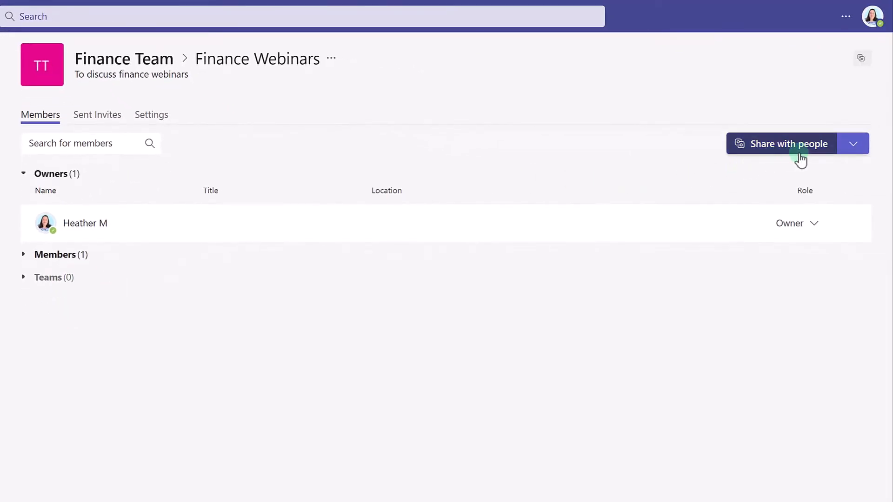
left_click(866, 154)
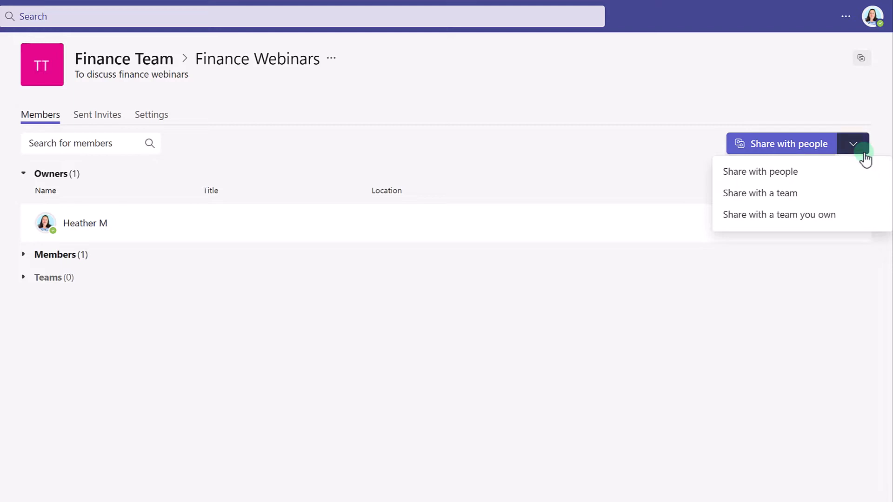
left_click(863, 153)
Review the channel's sent invites, member permission settings and list of members
left_click(92, 124)
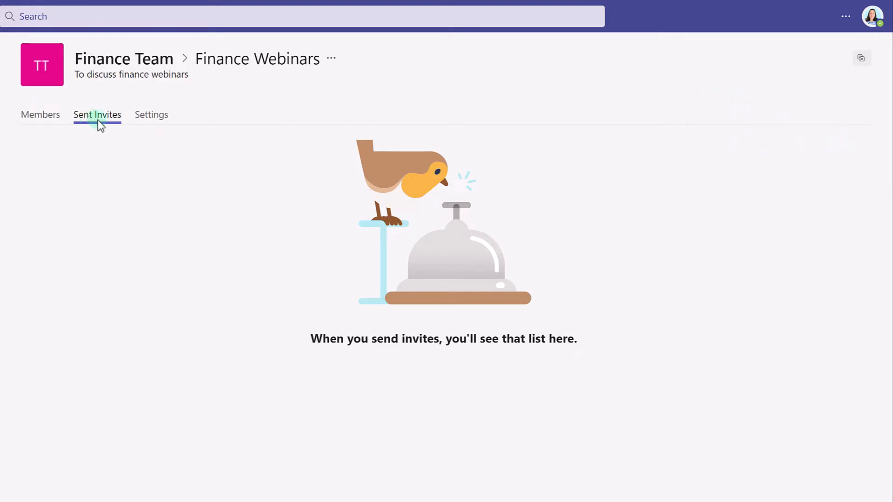
left_click(156, 121)
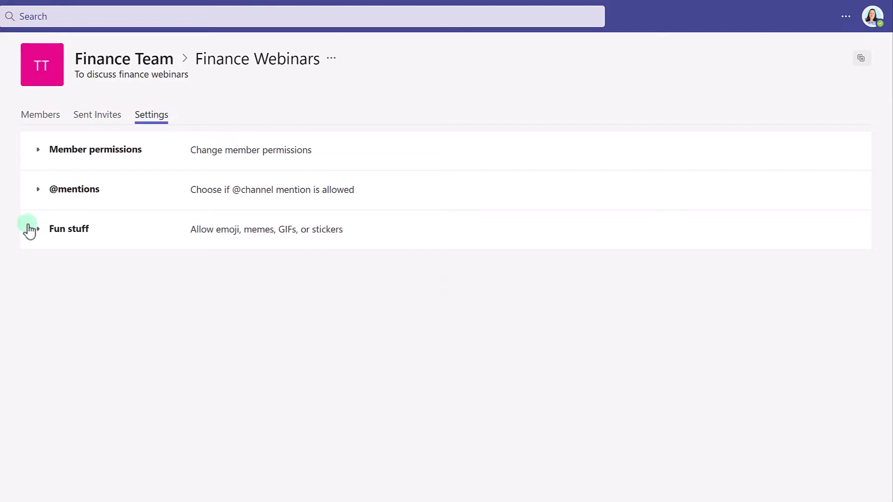
left_click(38, 153)
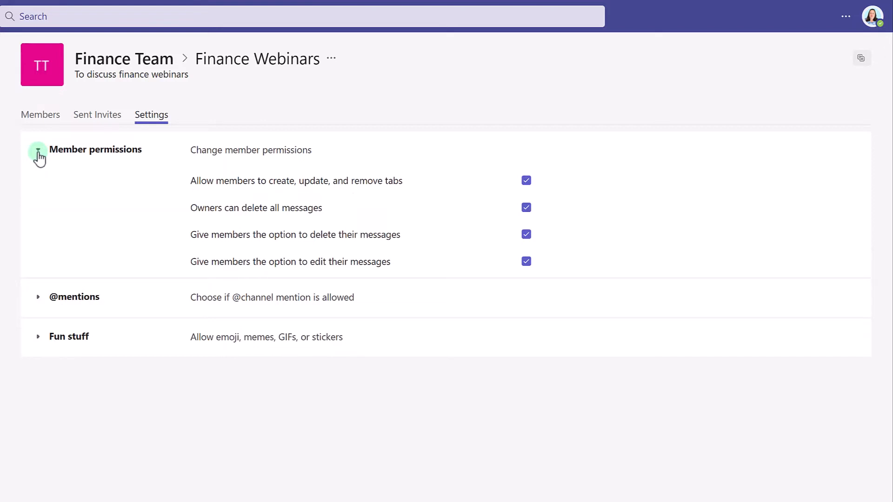
left_click(40, 114)
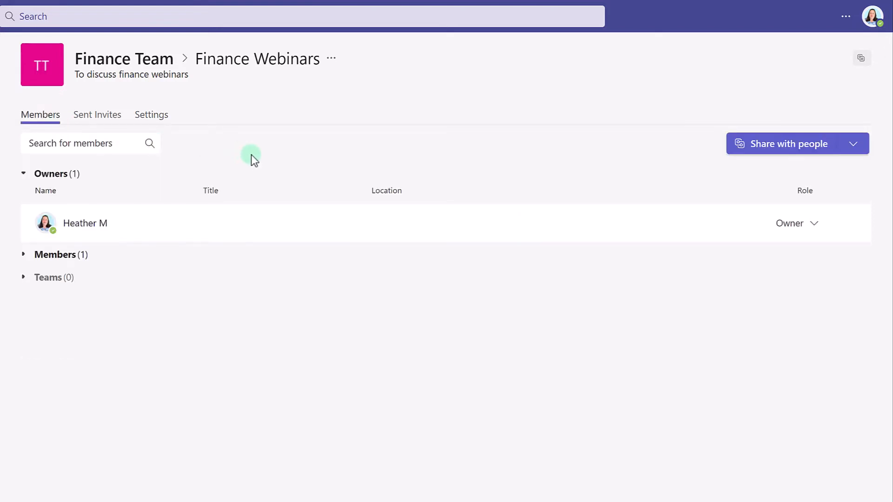
left_click(26, 256)
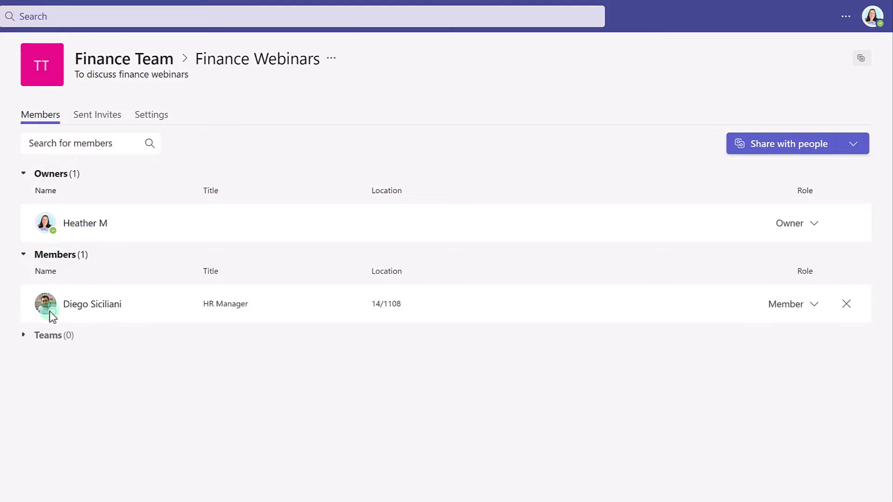
Share the Finance Webinars channel with one more person, the Designer suggested for "g", as a Member
left_click(855, 145)
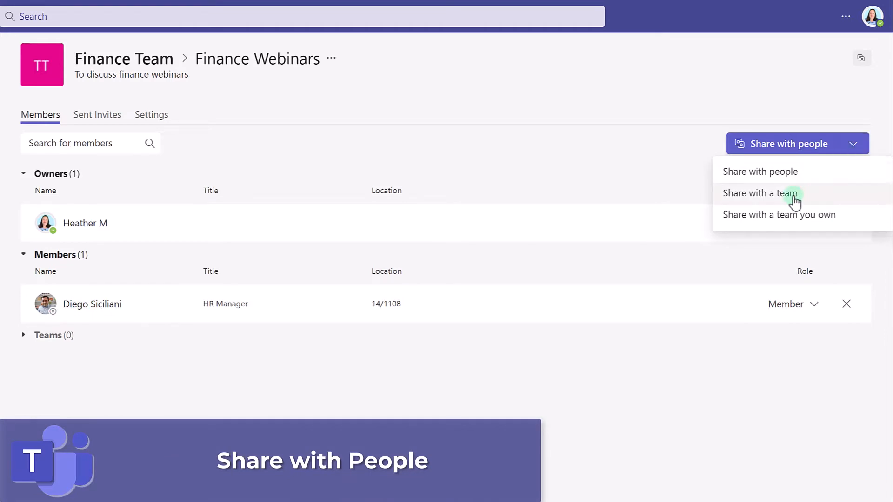
left_click(794, 173)
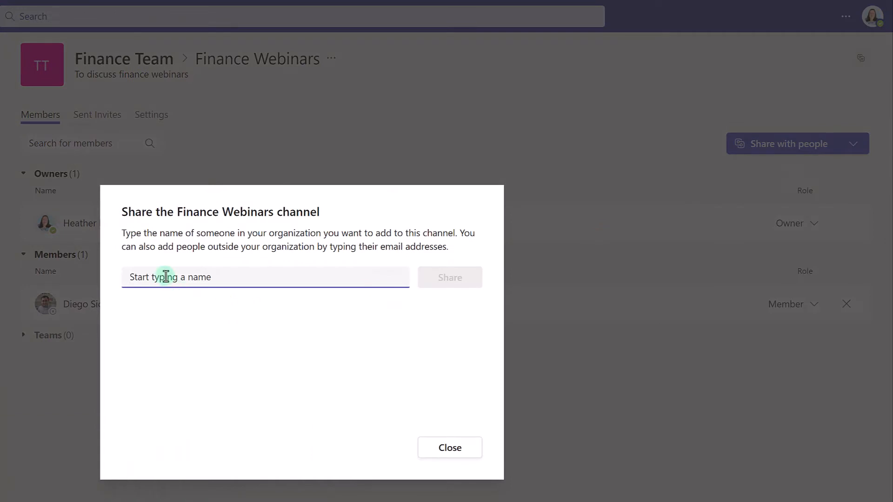
type("g")
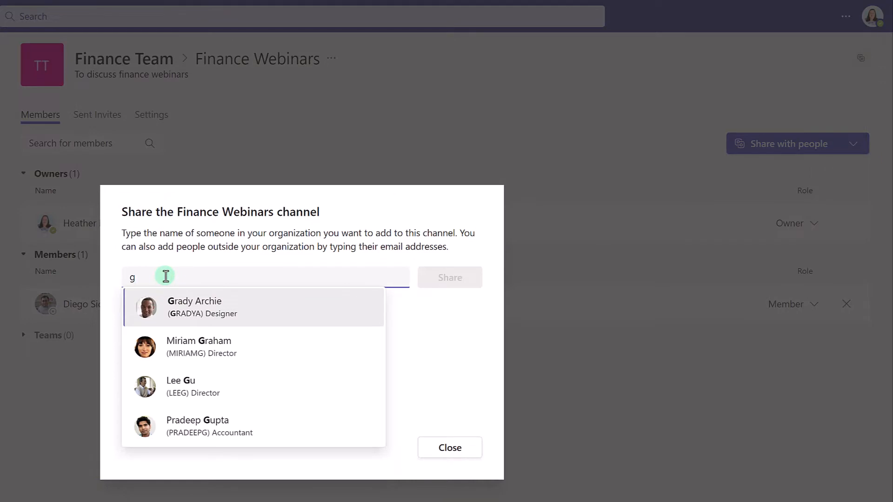
left_click(162, 317)
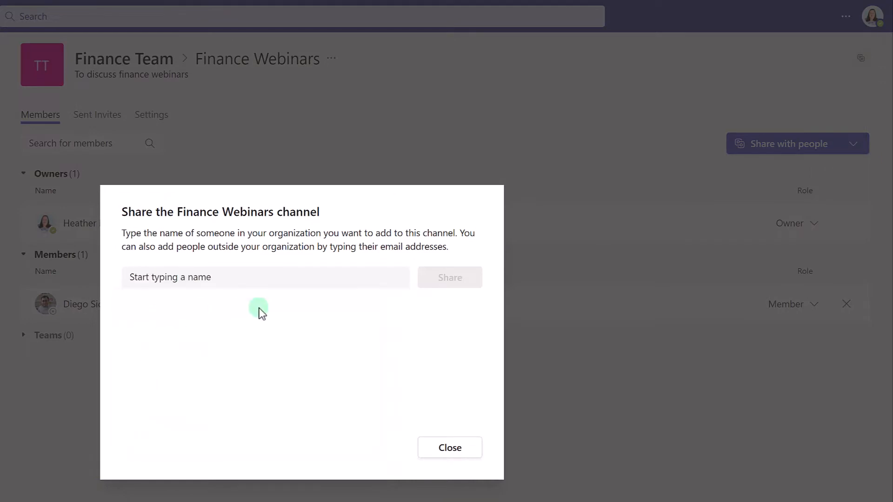
left_click(446, 289)
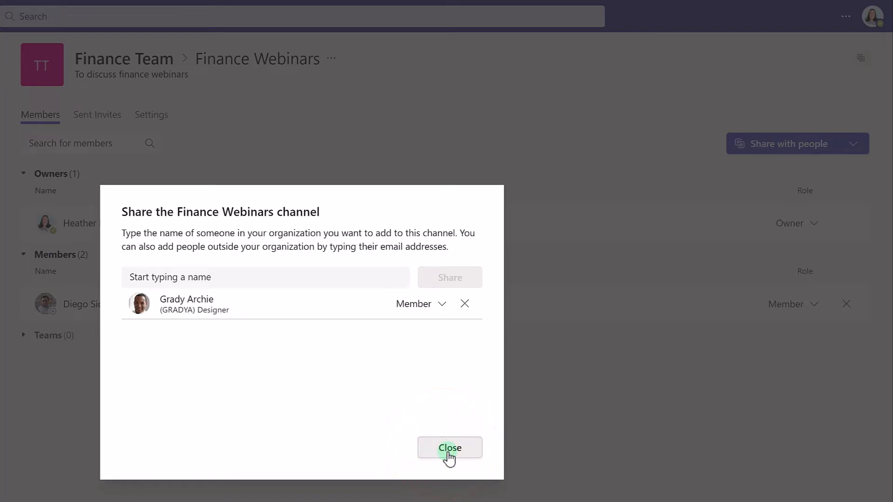
left_click(449, 449)
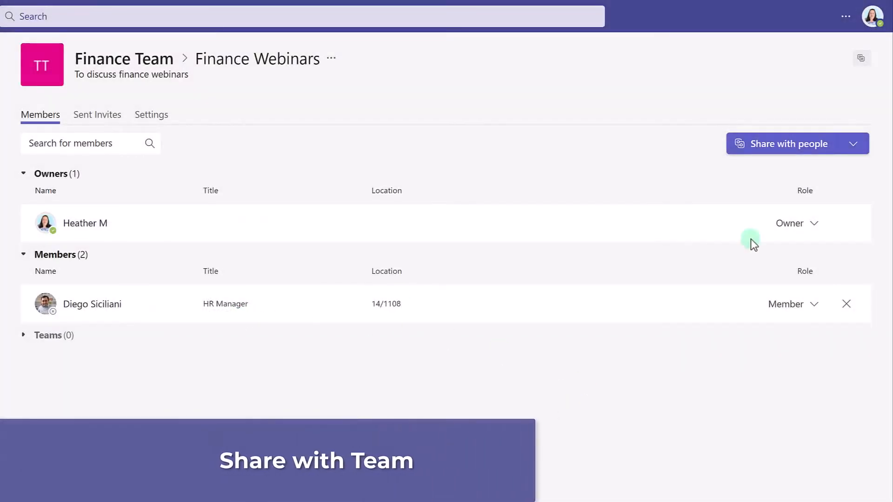
Share the channel with another team by sending an invite to its owner, the Director suggested for "ne"
left_click(854, 150)
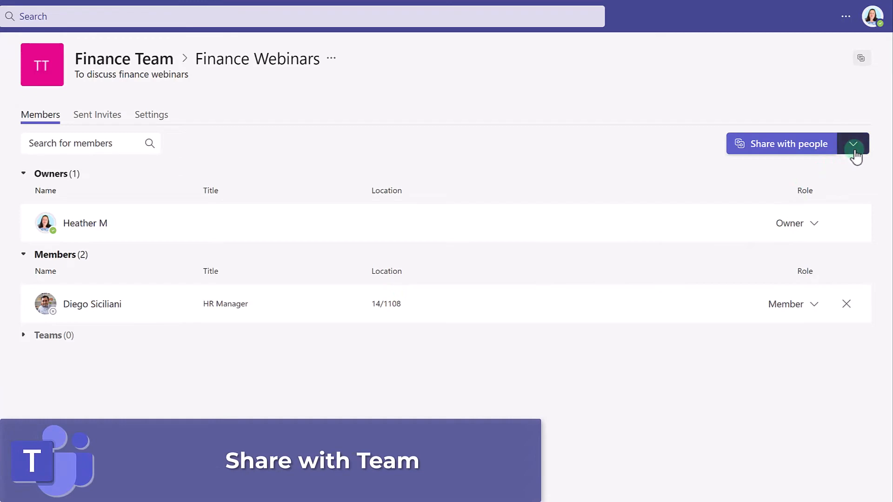
left_click(784, 200)
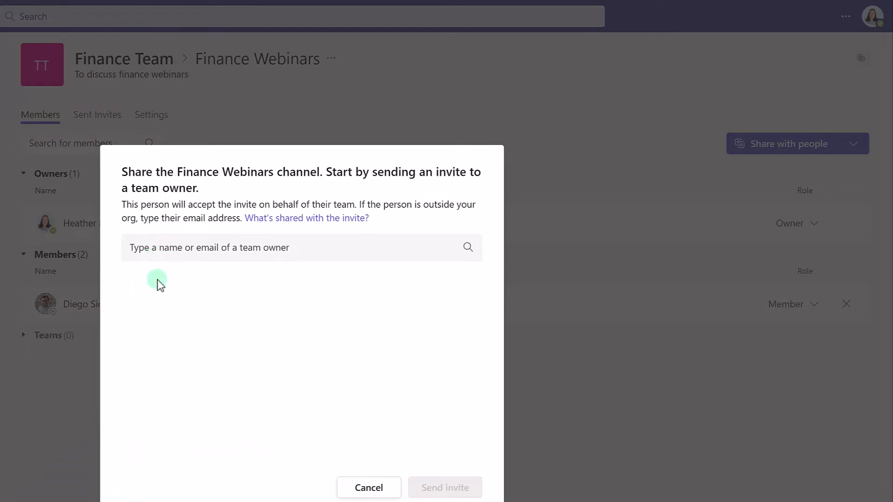
left_click(158, 252)
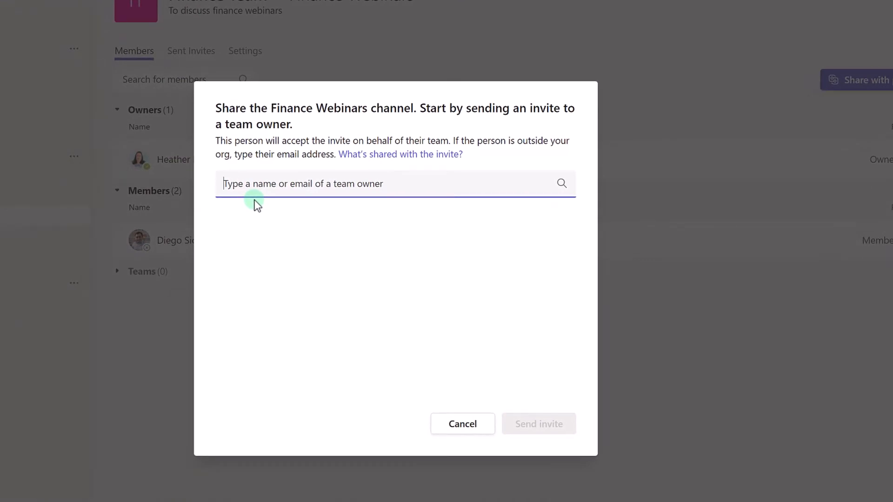
type("ne")
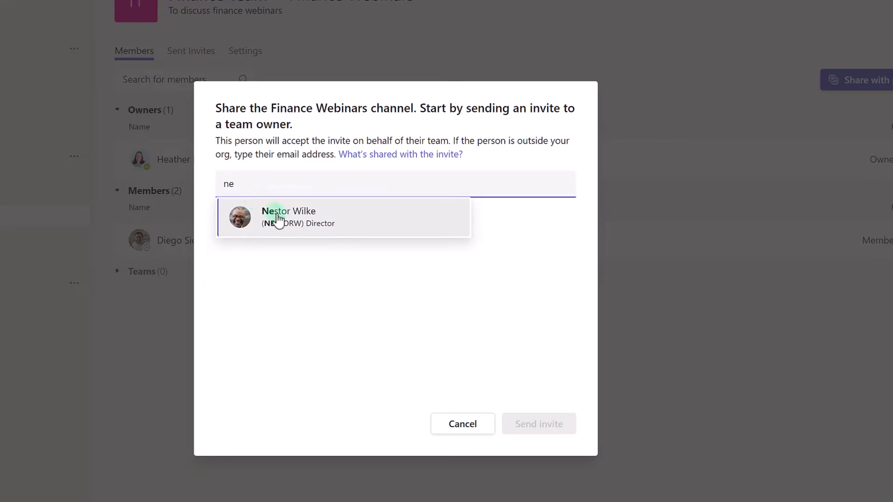
left_click(277, 218)
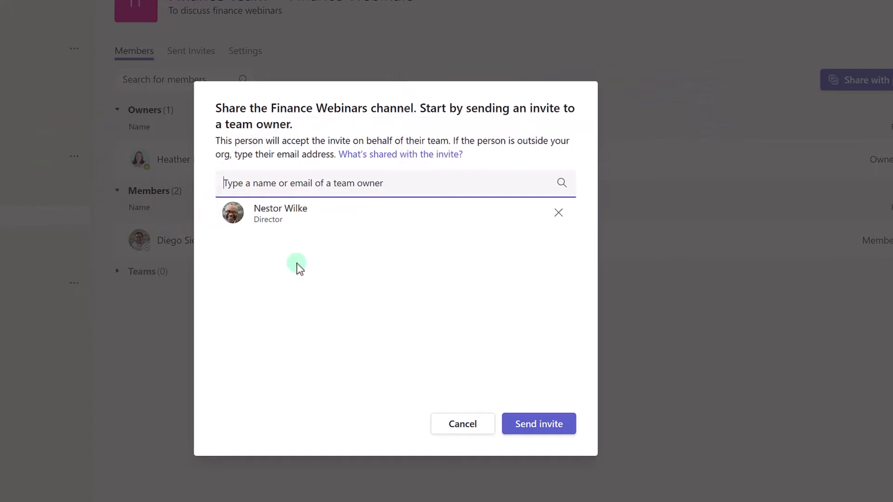
left_click(550, 429)
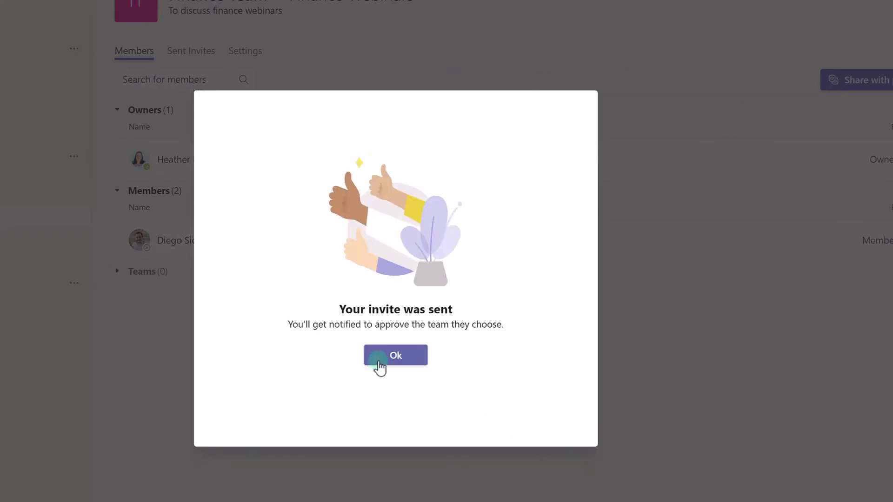
Dismiss the invite confirmation and check the channel's sent invites and when they expire
left_click(394, 355)
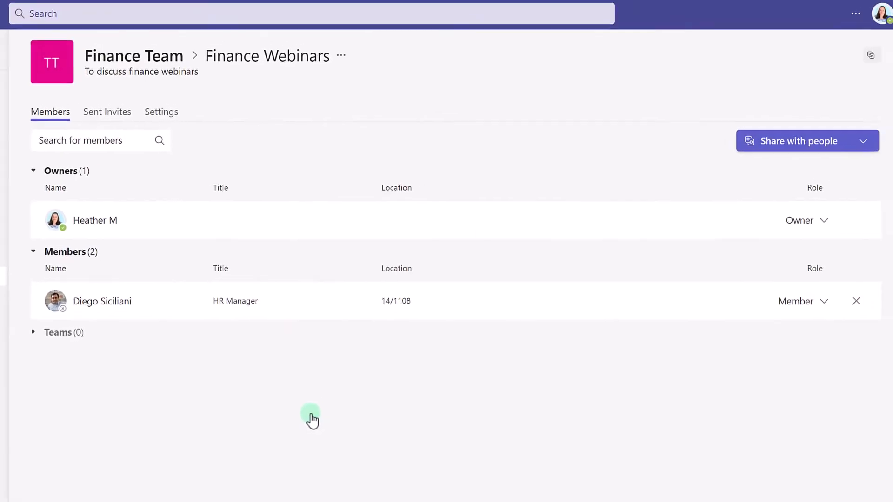
left_click(193, 54)
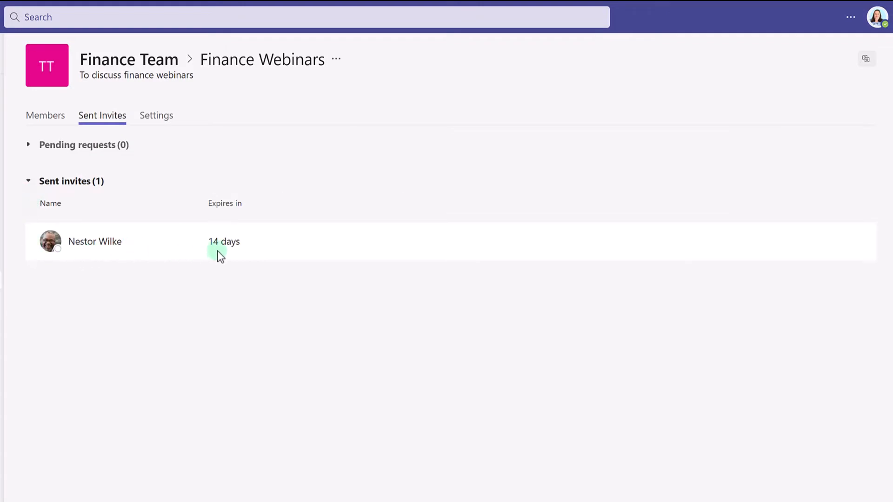
mouse_move(232, 249)
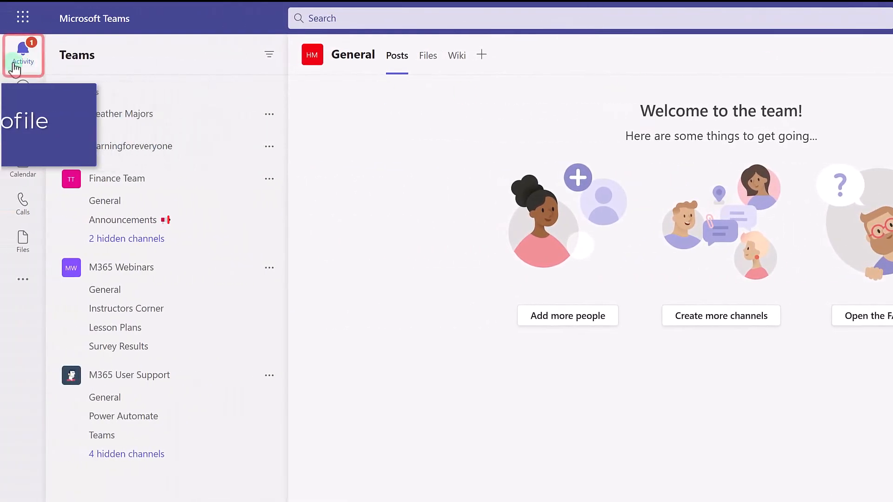
As the invited owner, accept the Finance Webinars channel invite and add the channel to the Finance Team
left_click(16, 58)
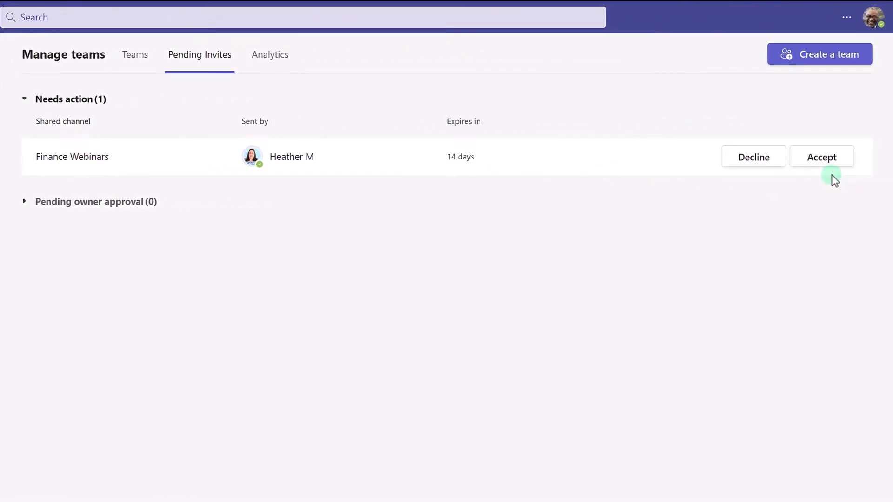
left_click(832, 165)
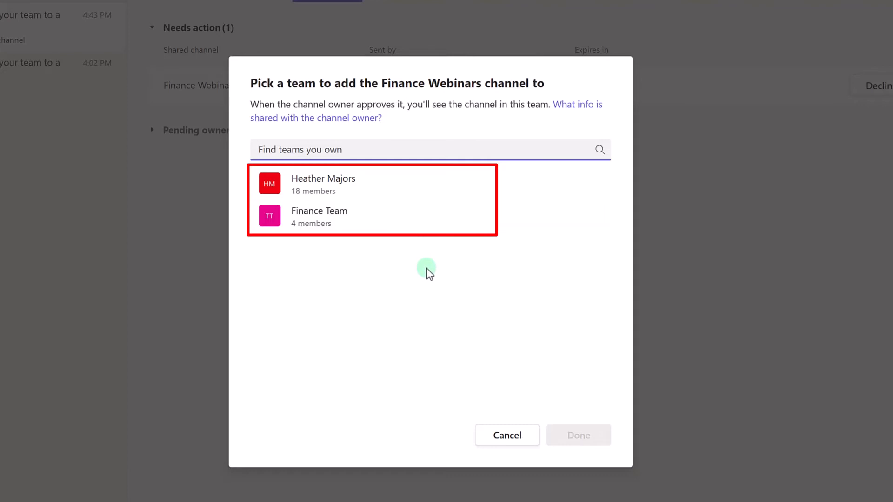
left_click(317, 228)
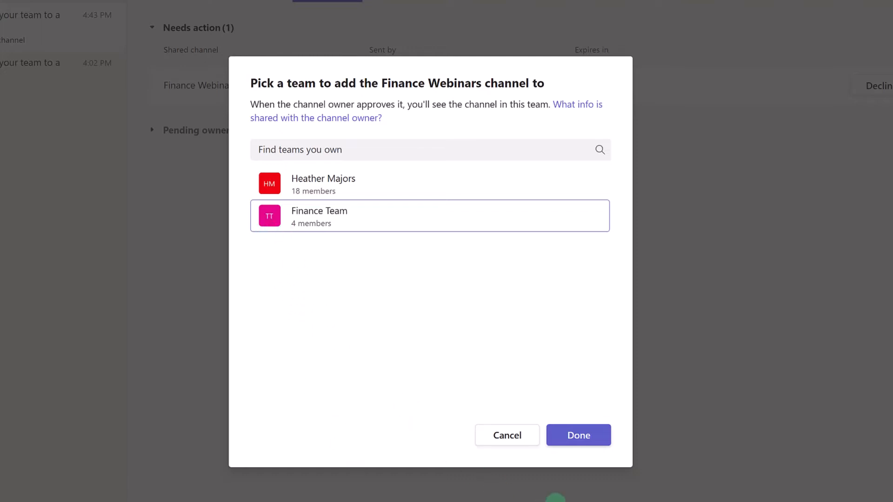
left_click(576, 447)
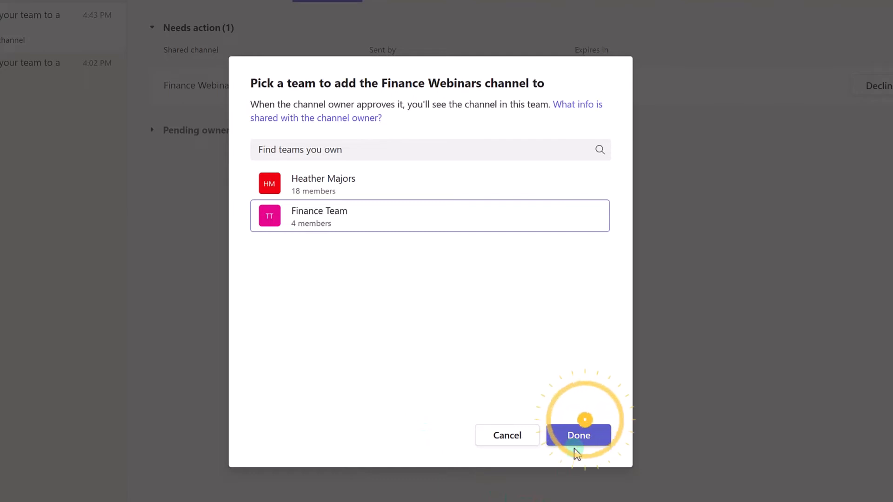
left_click(582, 439)
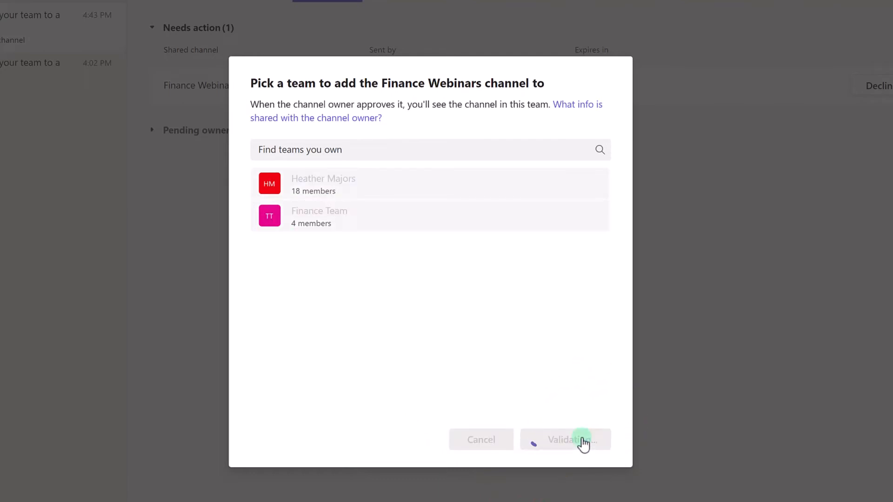
left_click(371, 420)
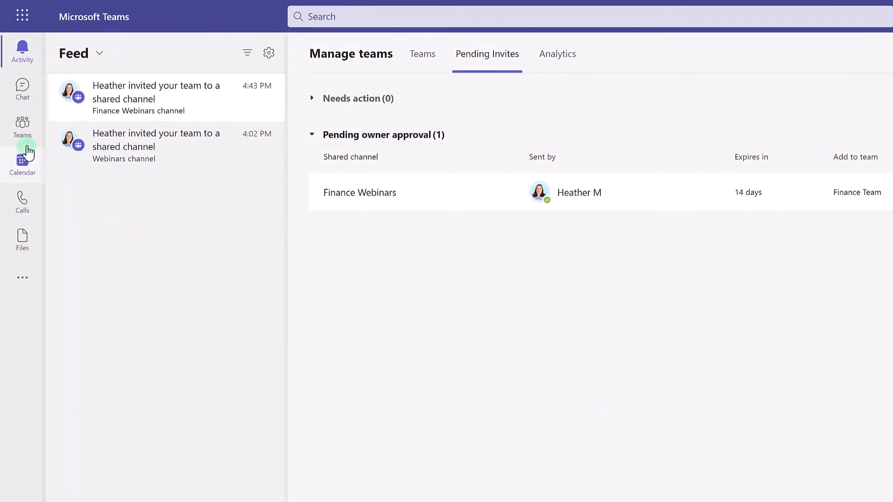
Check the Finance Team's hidden channels for the Finance Webinars channel
left_click(23, 129)
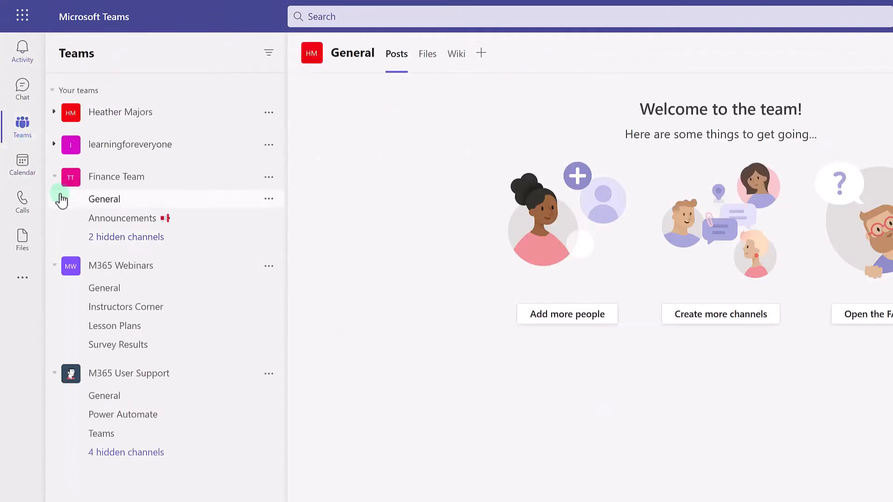
left_click(110, 238)
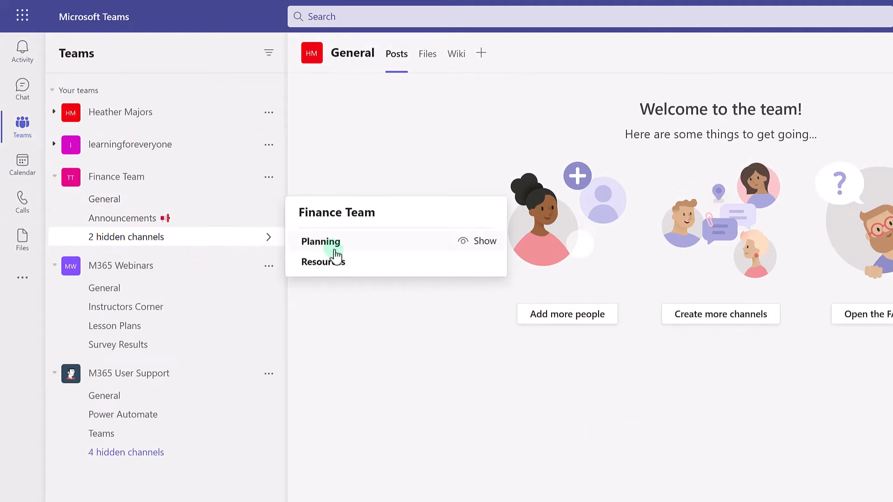
mouse_move(356, 268)
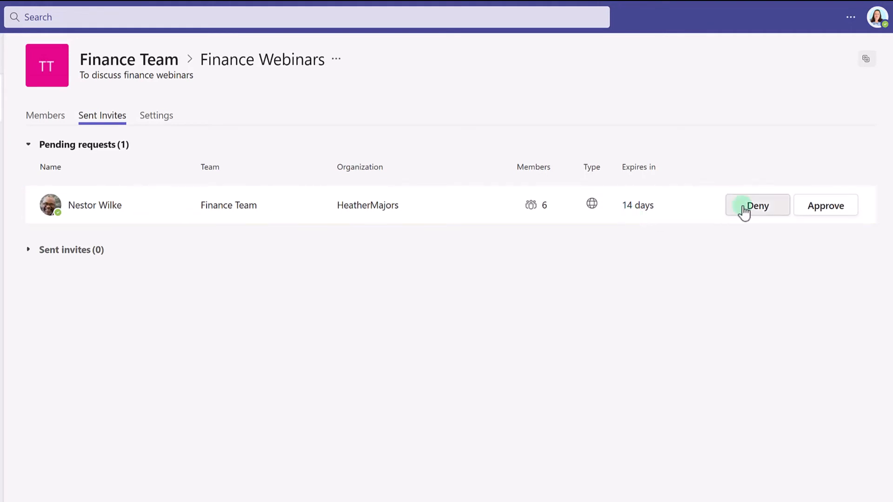
Approve the Finance Team's pending request as the channel owner, and show the hidden Finance Webinars channel for the invited owner
left_click(814, 215)
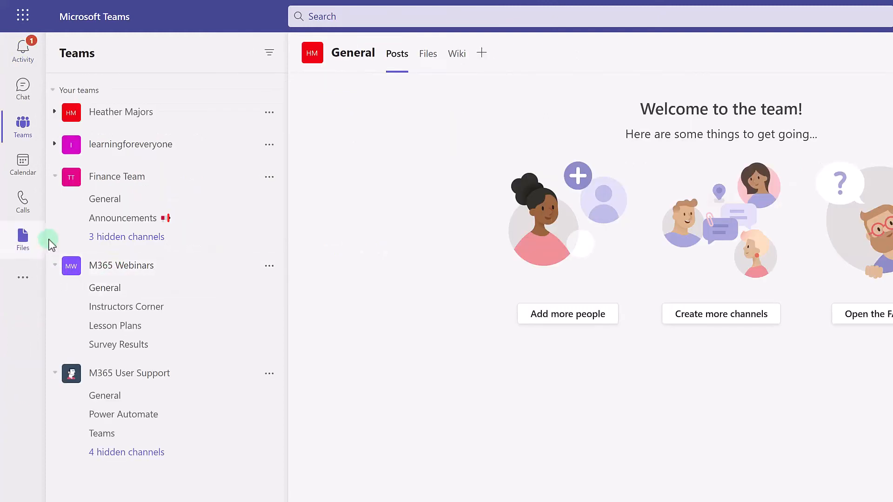
left_click(124, 238)
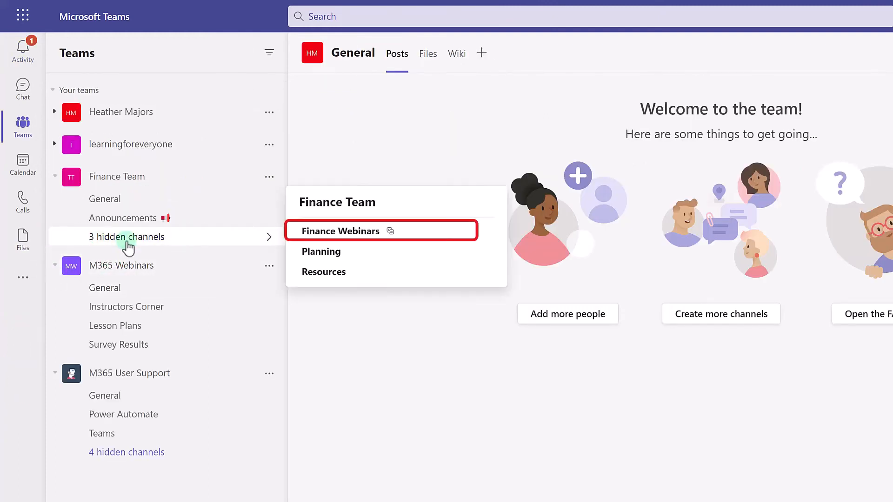
mouse_move(351, 239)
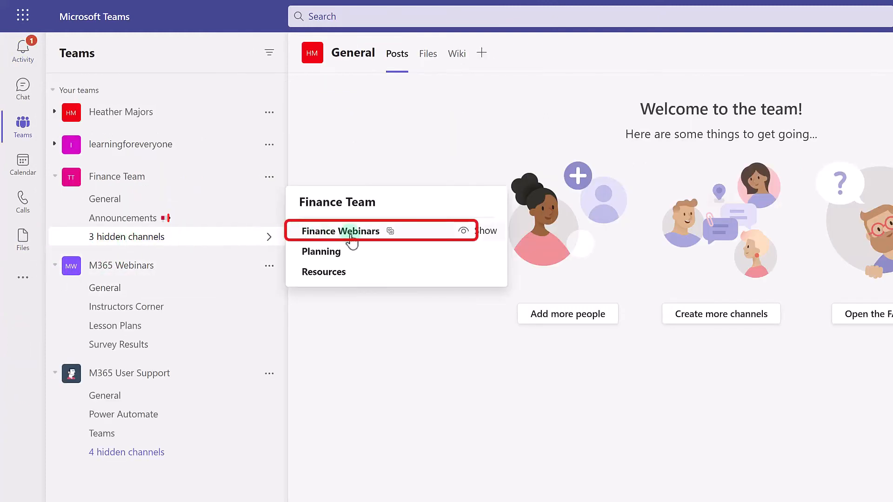
left_click(483, 231)
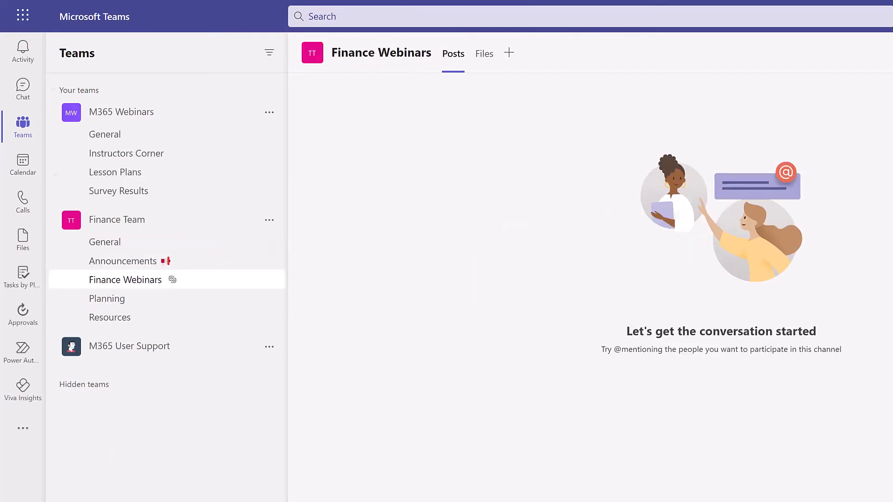
Open the management page of the Finance Webinars channel and share the channel with an owned team, Learning Together
left_click(344, 195)
left_click(268, 280)
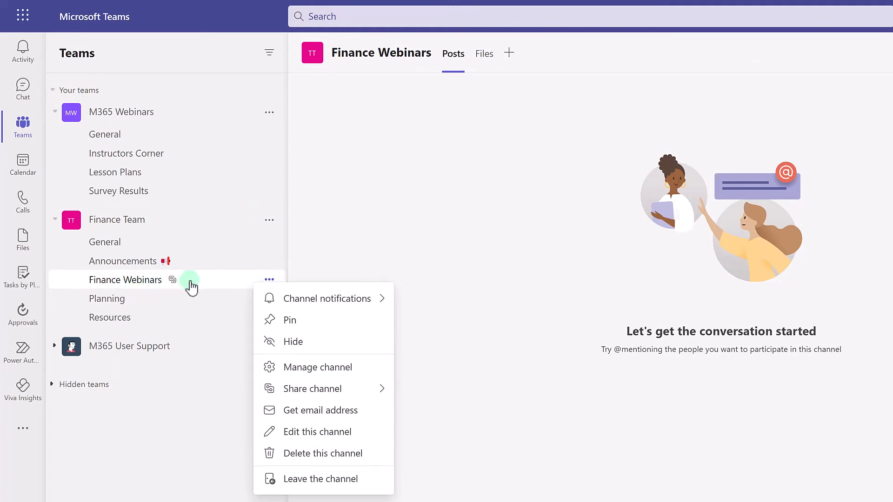
left_click(310, 368)
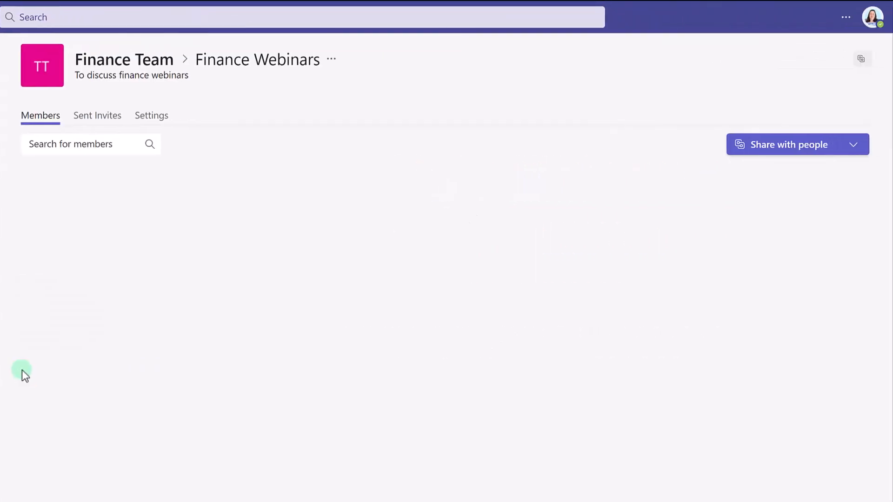
left_click(861, 147)
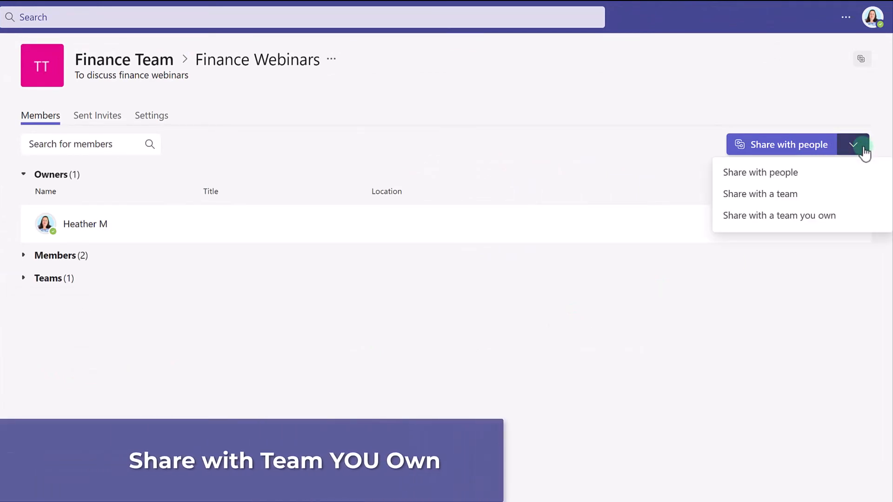
left_click(842, 226)
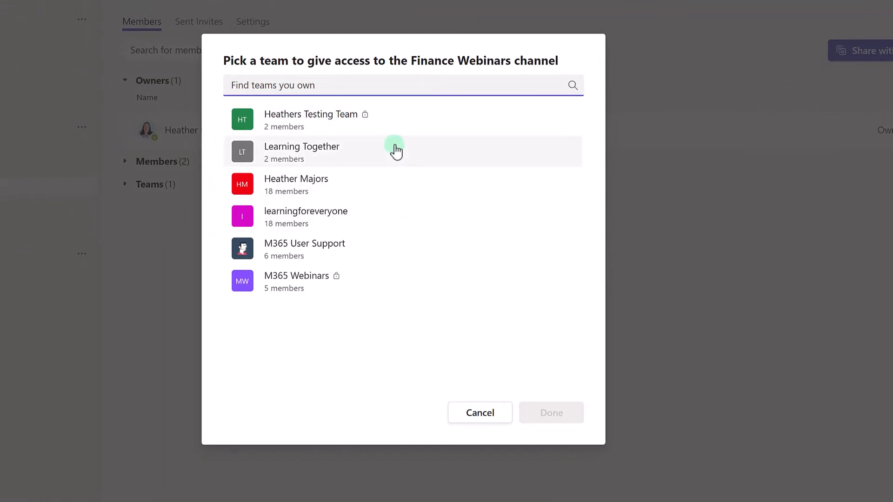
left_click(293, 162)
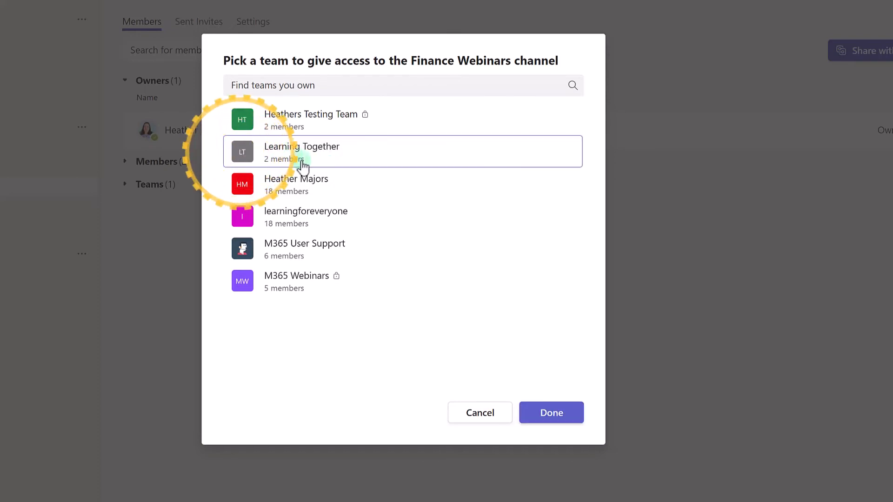
left_click(550, 420)
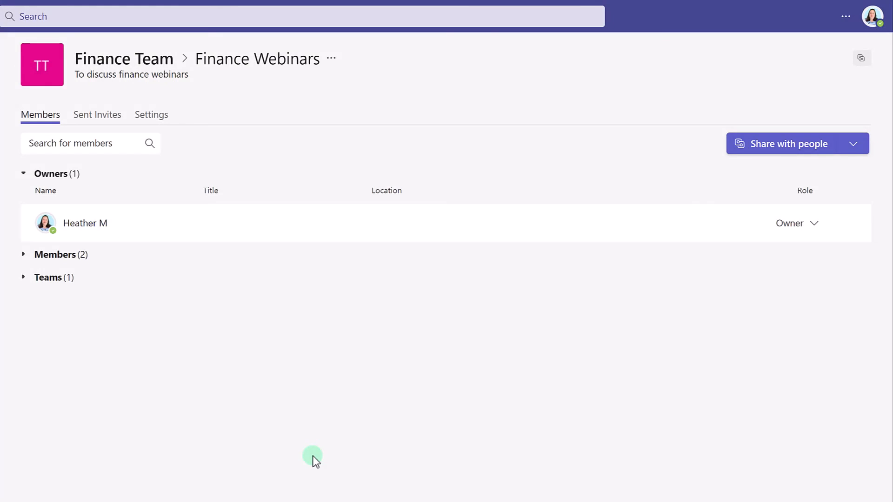
Expand the channel's teams and members and change the HR Manager's role to Owner
left_click(24, 278)
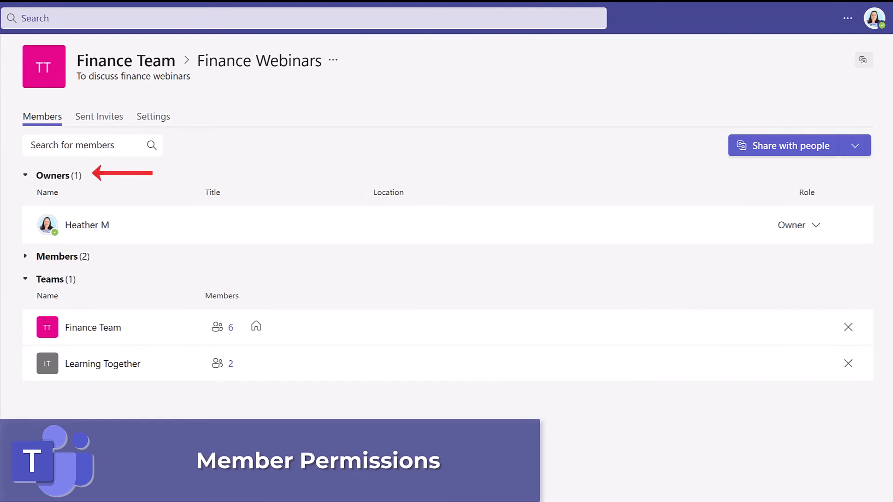
left_click(25, 257)
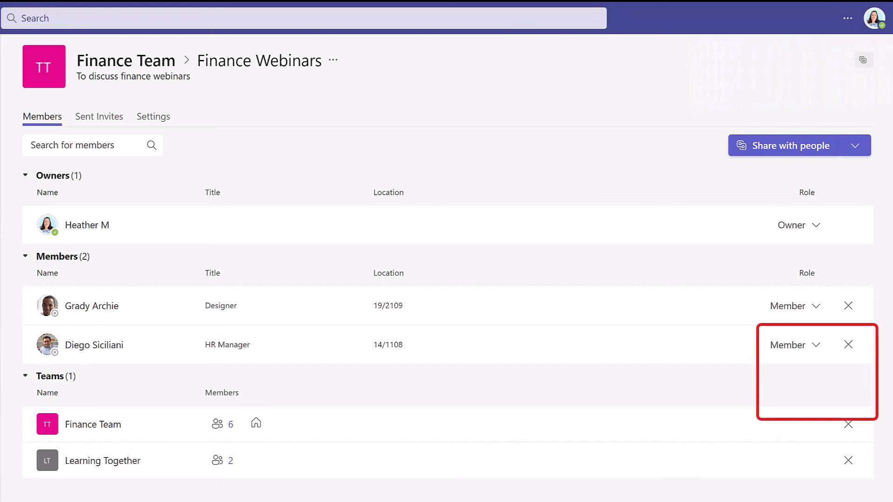
left_click(816, 345)
left_click(784, 383)
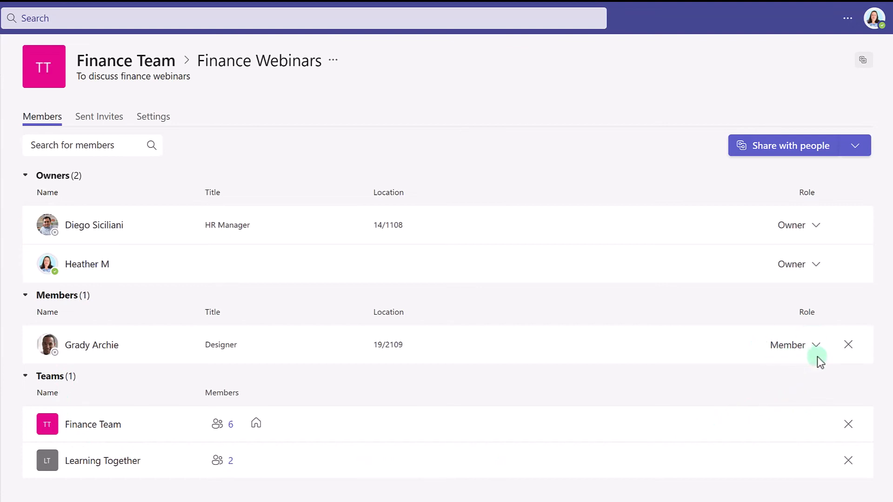
Add the Finance Team member without a job title directly to the channel, and review the channel's expanded lists of members and teams
left_click(231, 425)
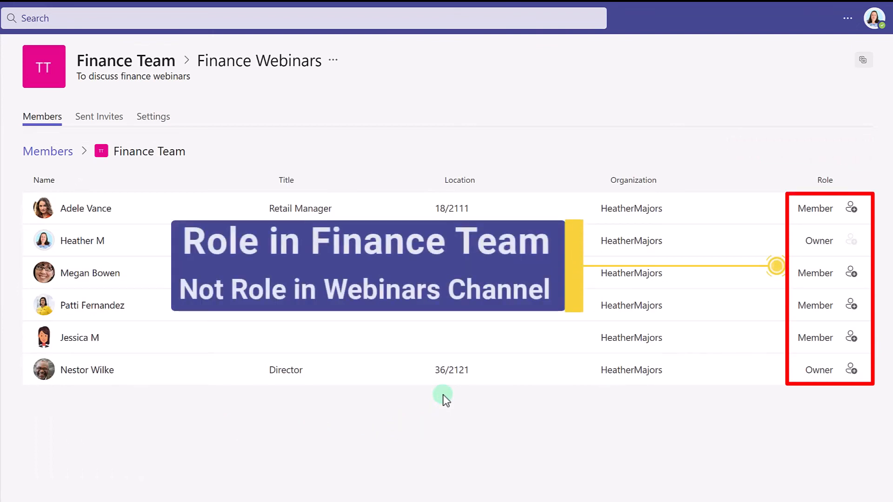
left_click(851, 340)
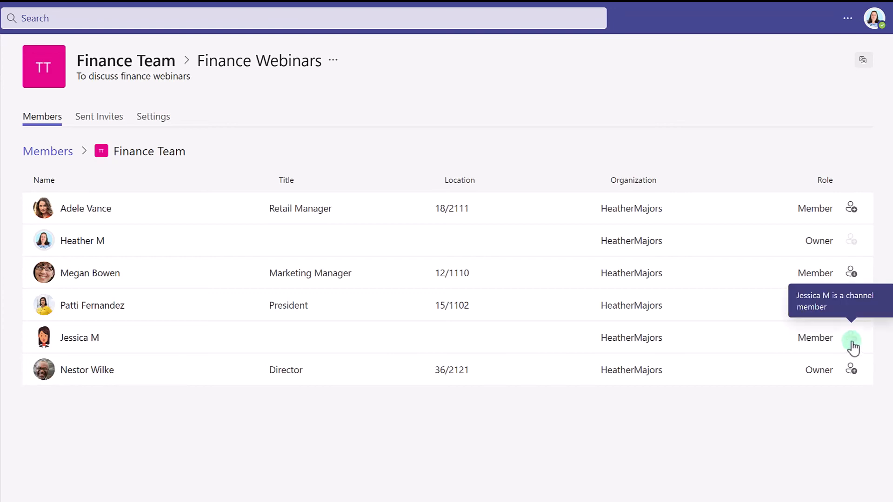
left_click(52, 154)
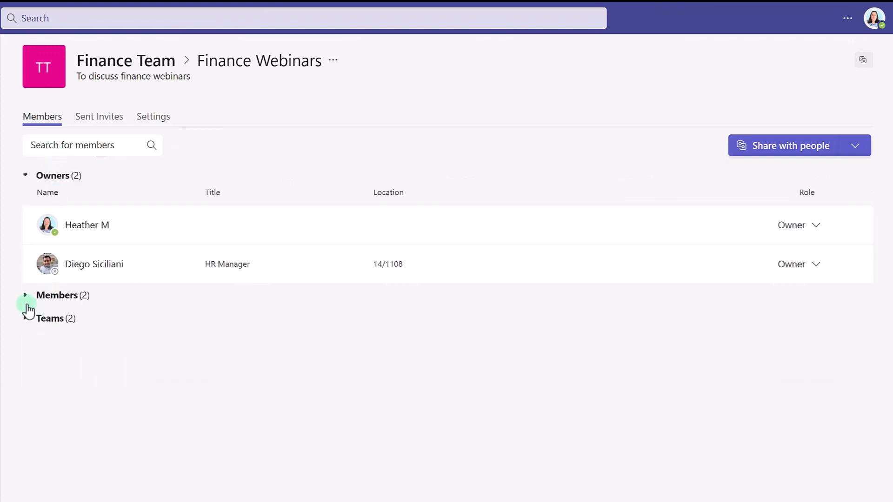
left_click(27, 301)
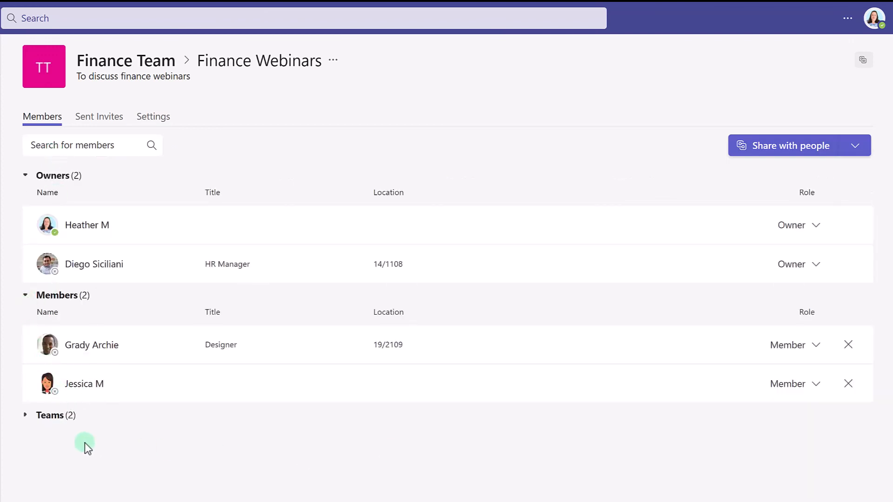
left_click(24, 424)
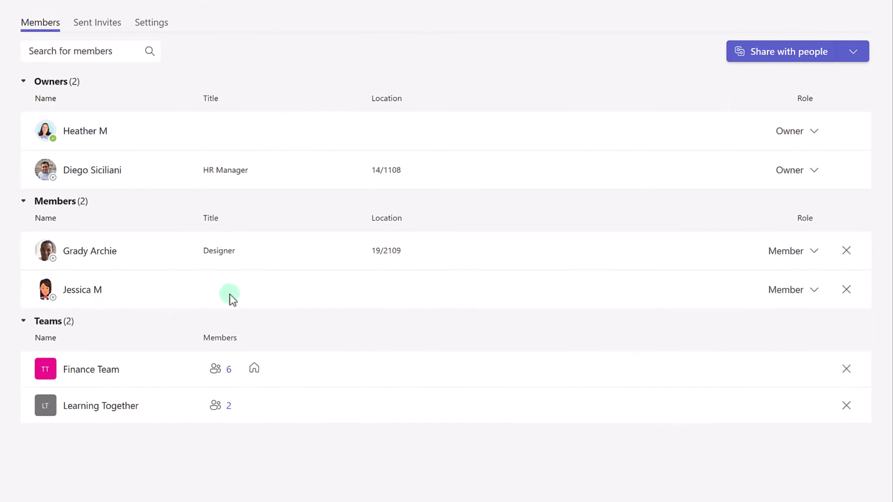
Try to remove the Finance Webinars shared channel from the Finance Team
mouse_move(119, 302)
left_click(844, 370)
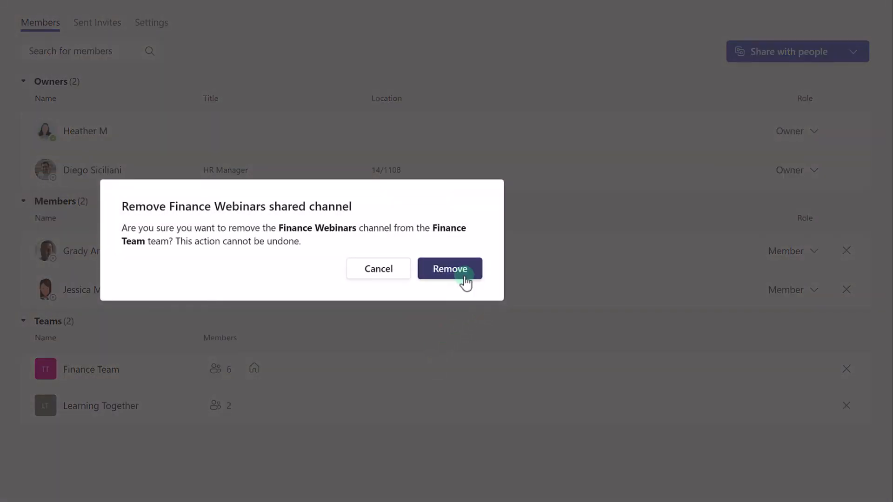
left_click(464, 280)
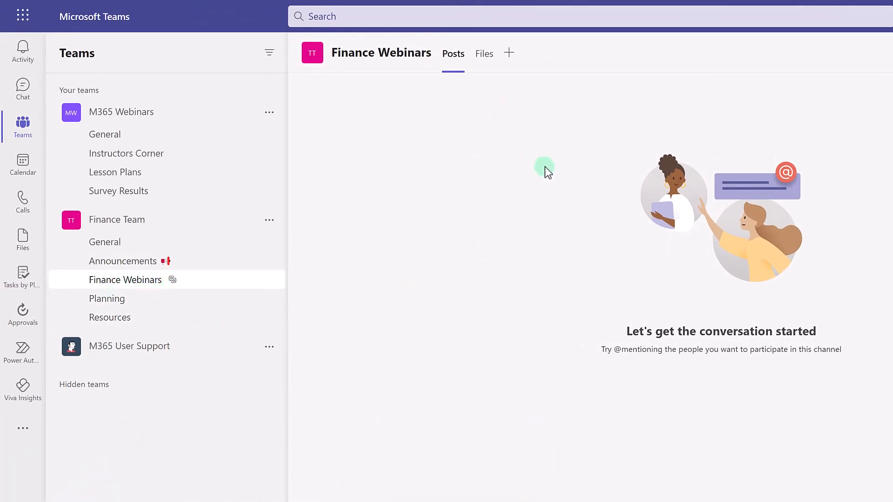
Open the Finance Webinars channel's files in SharePoint
left_click(486, 55)
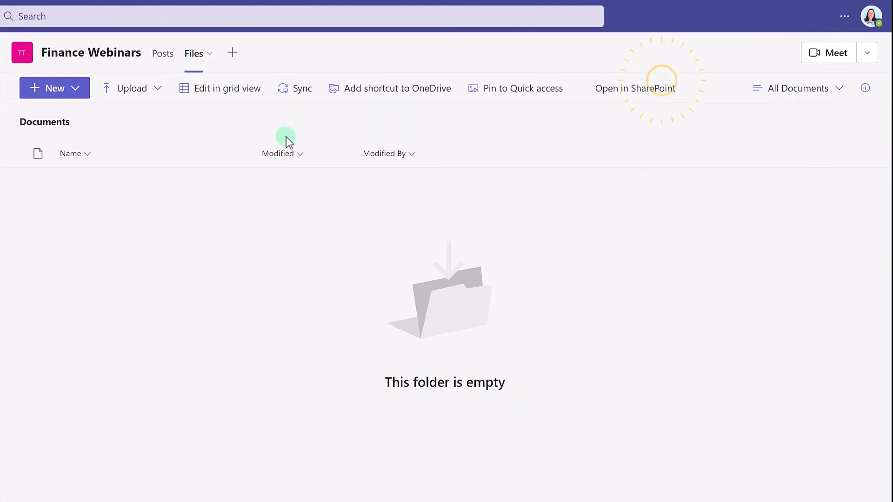
left_click(625, 93)
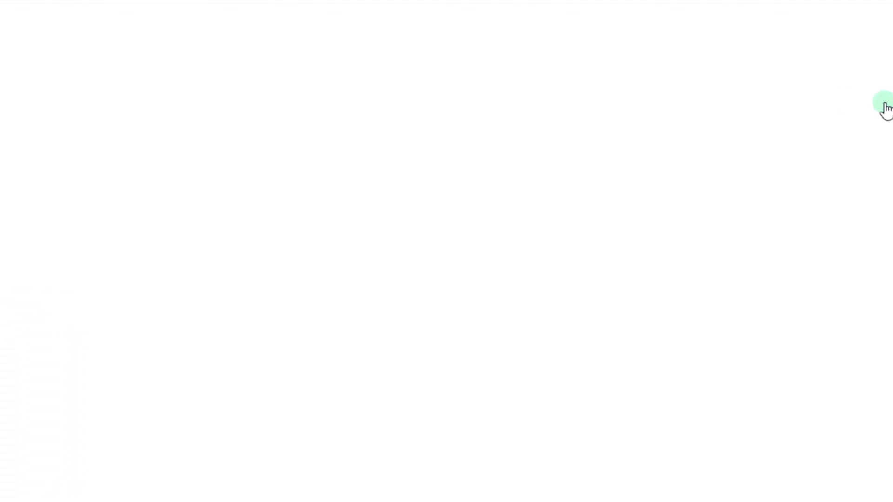